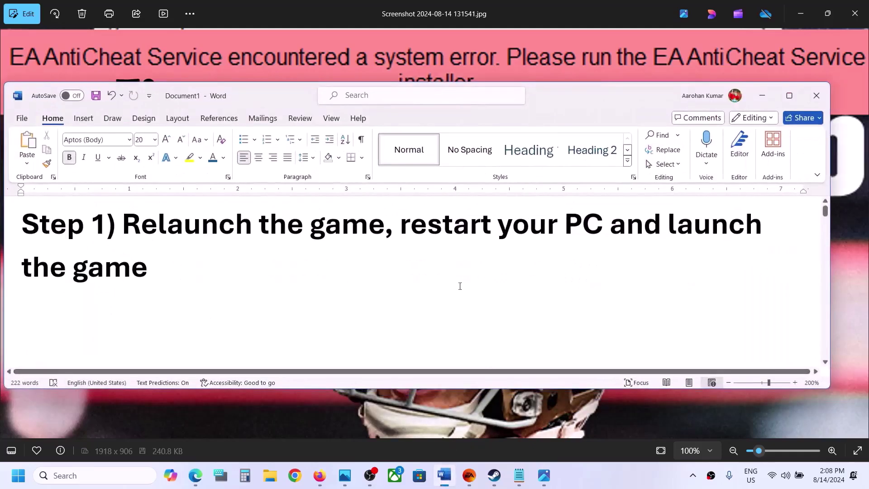
Highlight Step 1's relaunch and restart-your-PC text, showing Restart under Start > Power
drag(125, 229, 365, 224)
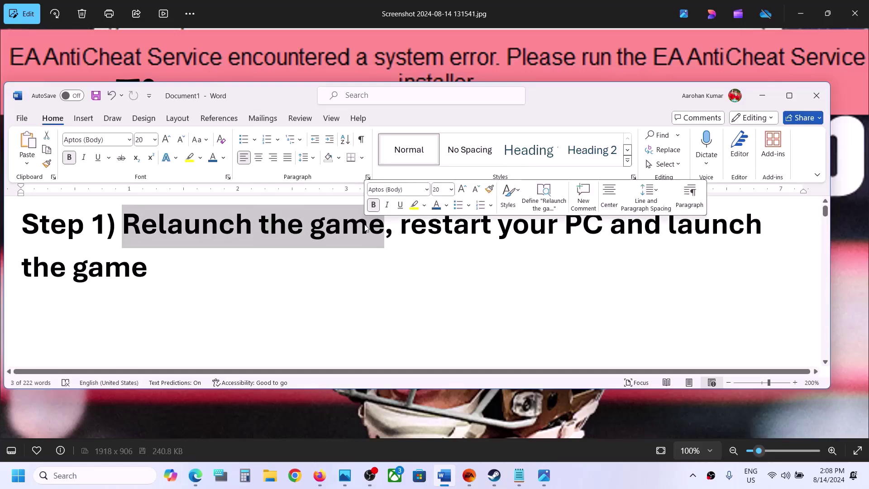
drag(399, 227, 611, 251)
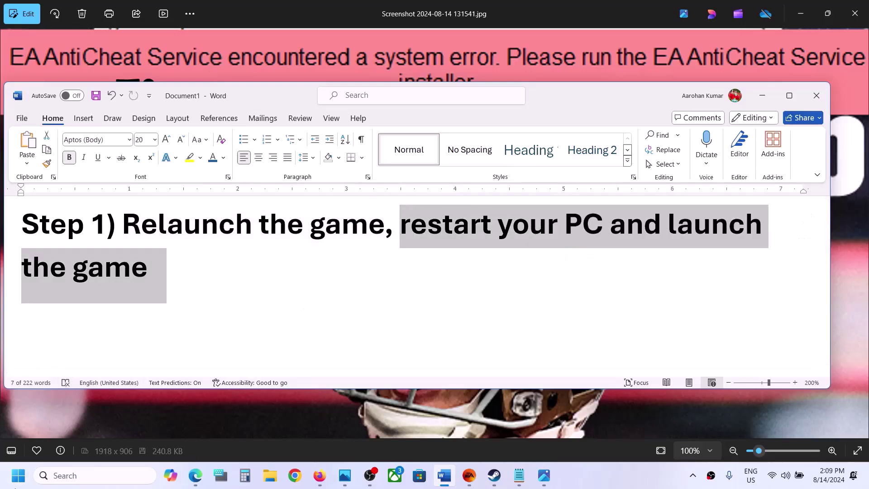
key(super)
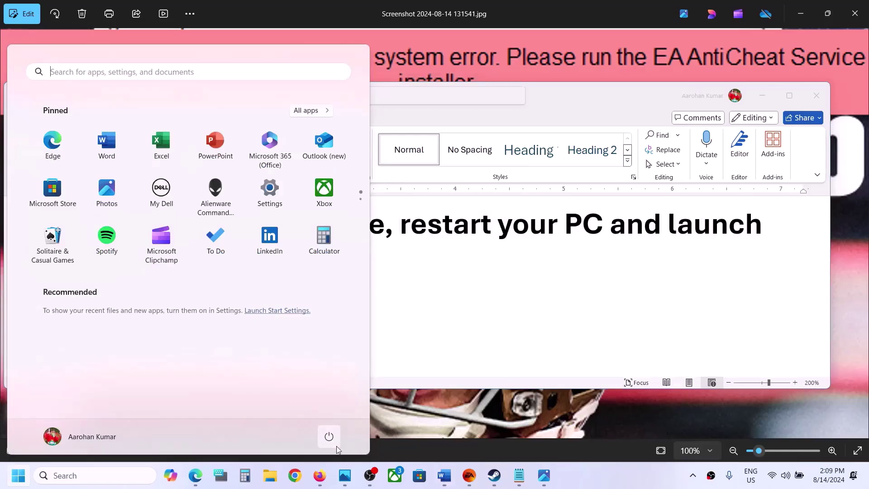
click(330, 436)
key(Escape)
key(Escape)
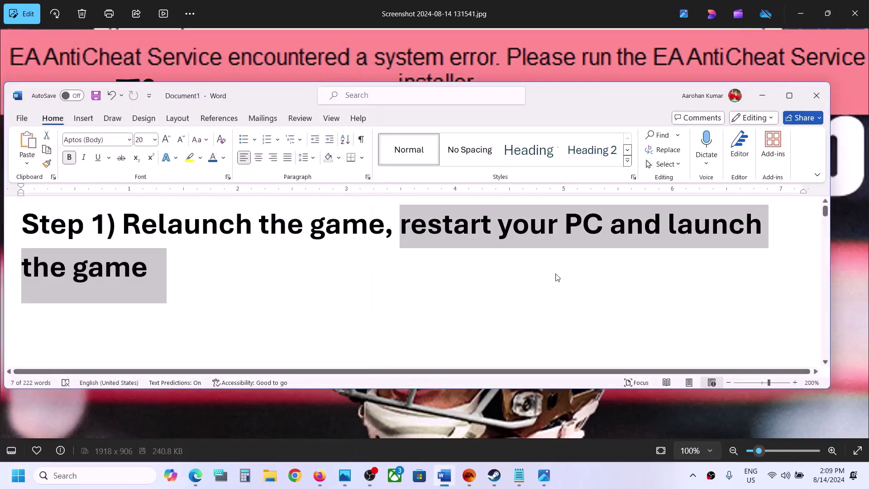
Scroll down and highlight the Step 2 heading, Update EA AntiCheat
scroll(403, 300, down, 2)
scroll(403, 300, down, 1)
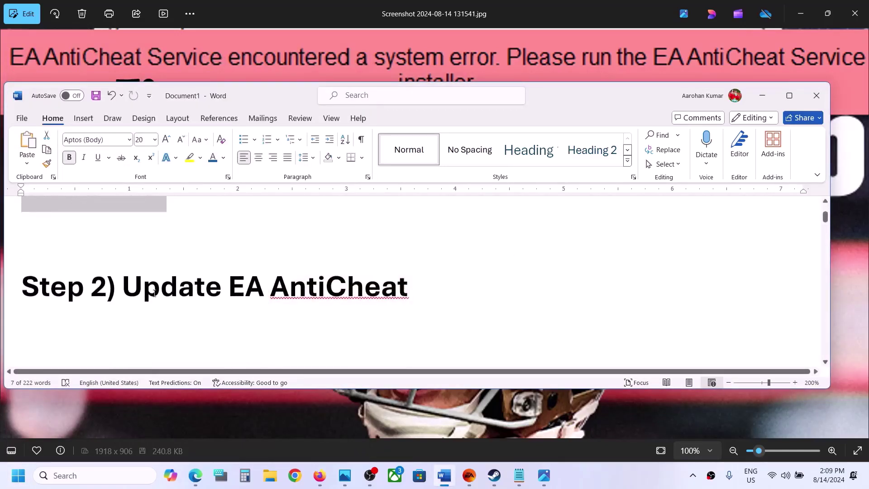
drag(134, 290, 407, 289)
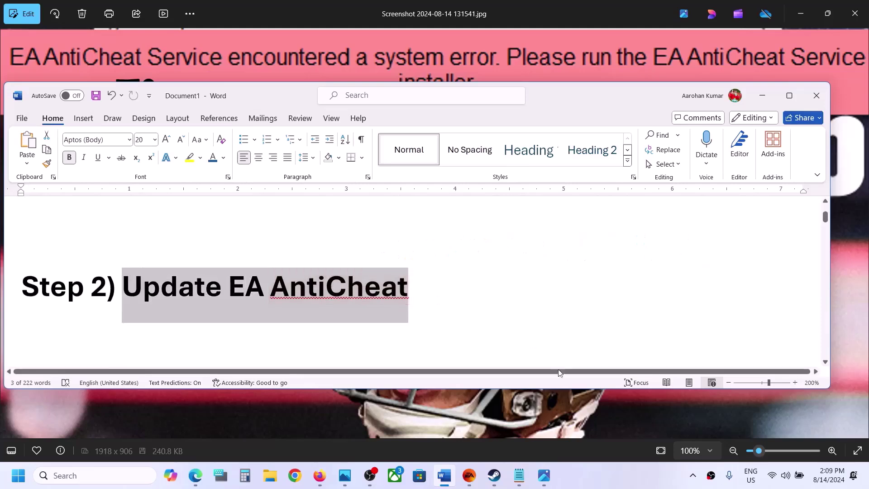
Open Madden NFL 25's properties via Manage > View properties in the EA app, then bring up Steam
click(469, 475)
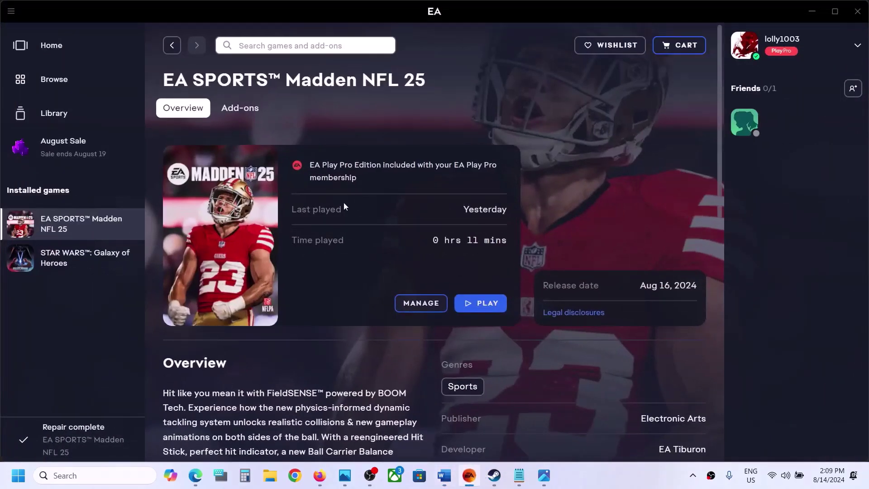
click(494, 475)
click(470, 475)
click(428, 306)
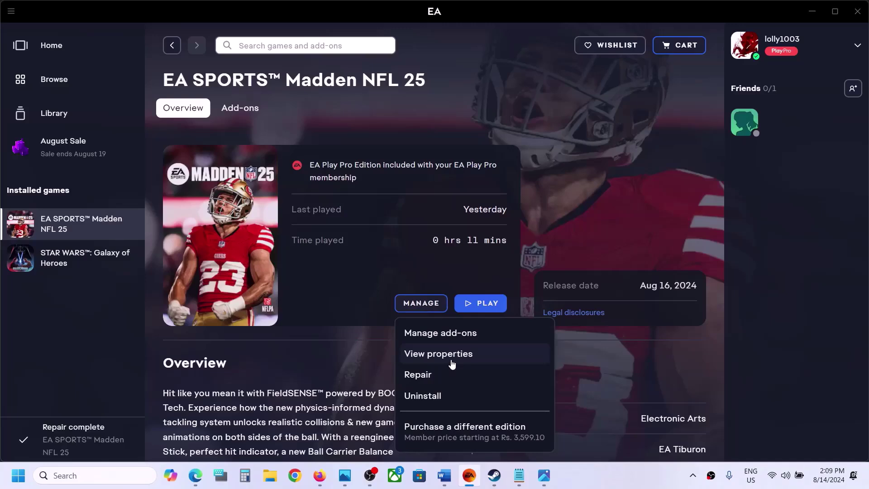
click(451, 361)
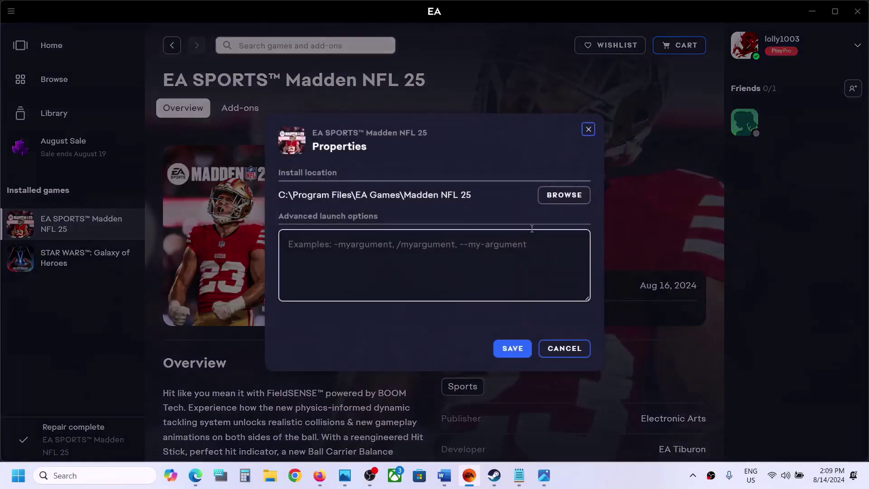
click(498, 479)
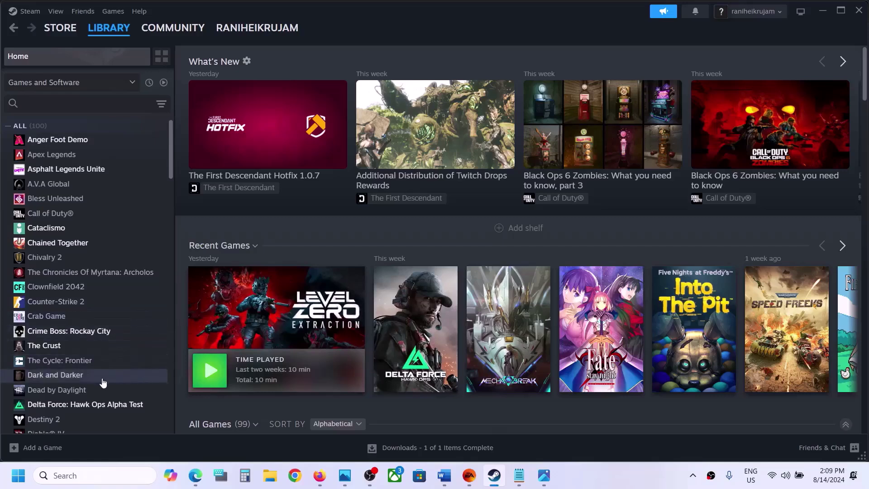
Show Manage > Browse local files for Delta Force in Steam, then return to Madden NFL 25's properties
right_click(89, 406)
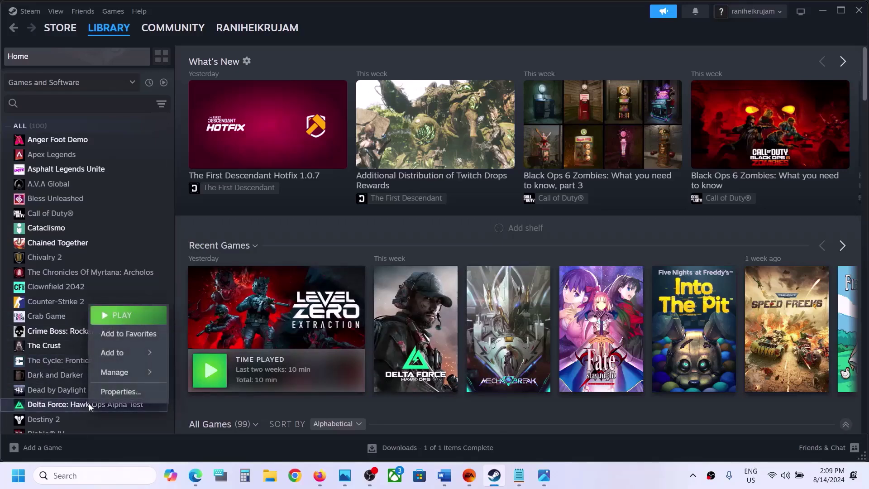
mouse_move(117, 372)
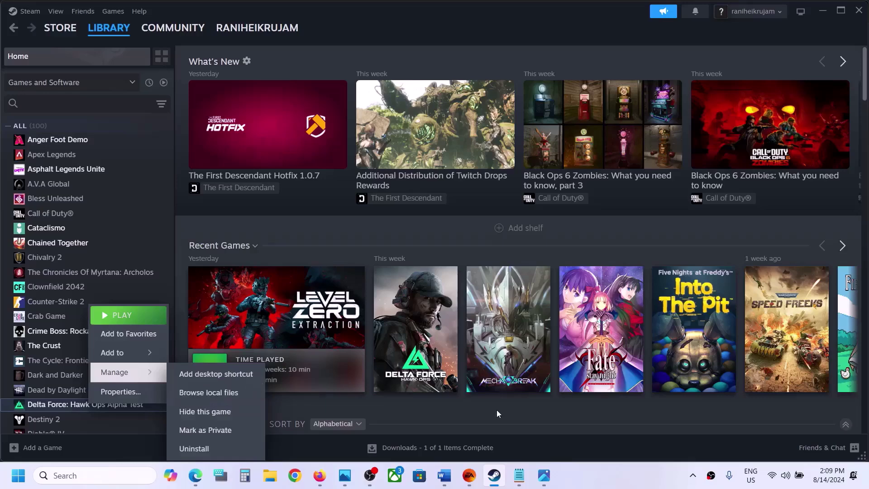
click(469, 476)
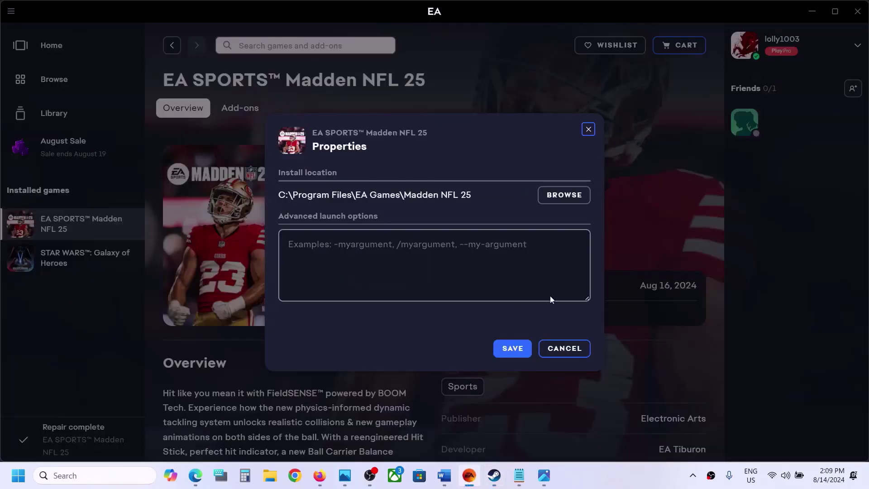
Browse to Madden NFL 25's install folder, maximize Explorer, and open __Installer\EAAntiCheat
click(546, 196)
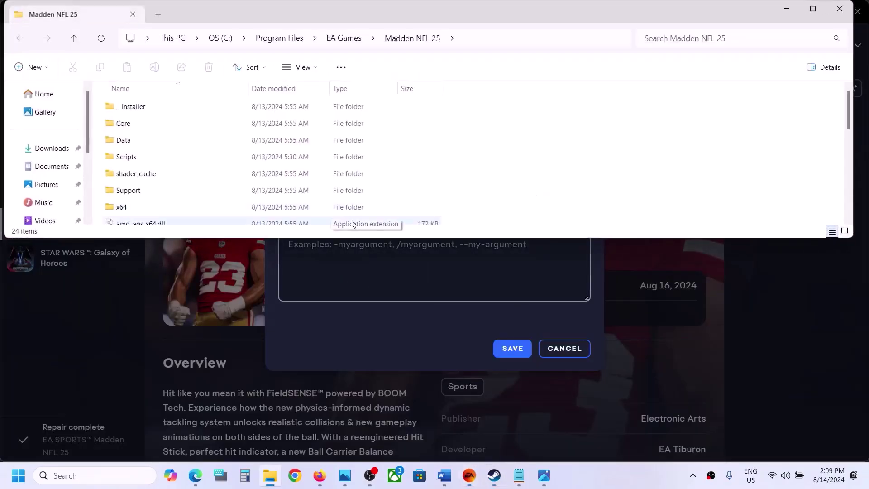
click(813, 9)
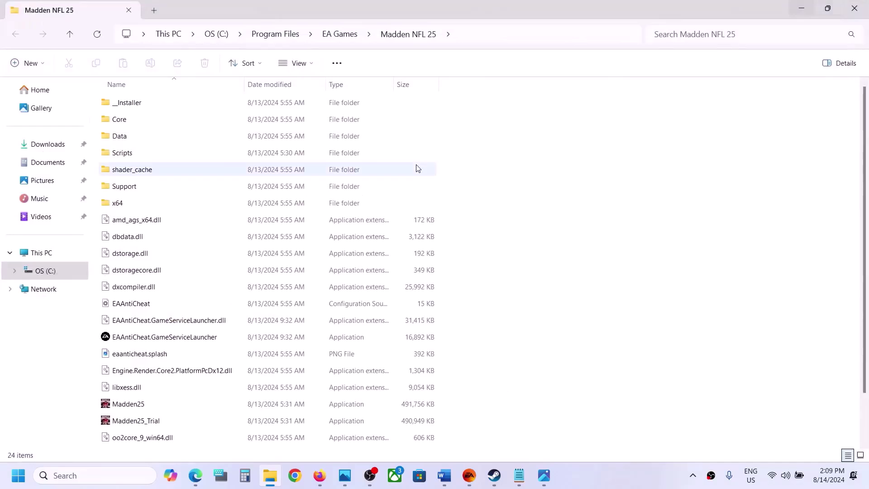
scroll(416, 171, down, 2)
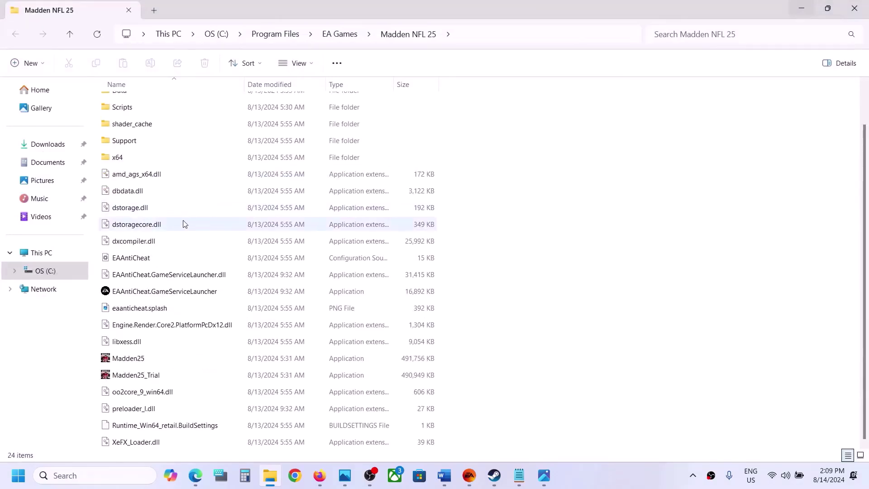
scroll(213, 183, up, 2)
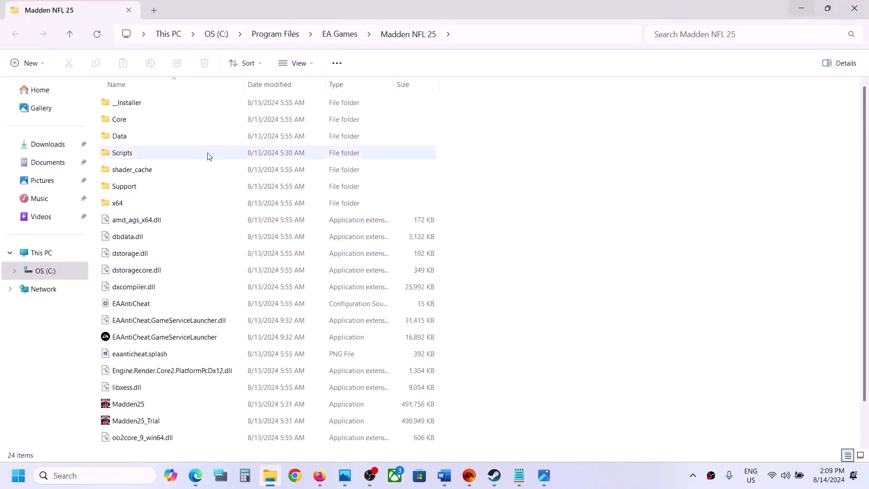
click(138, 105)
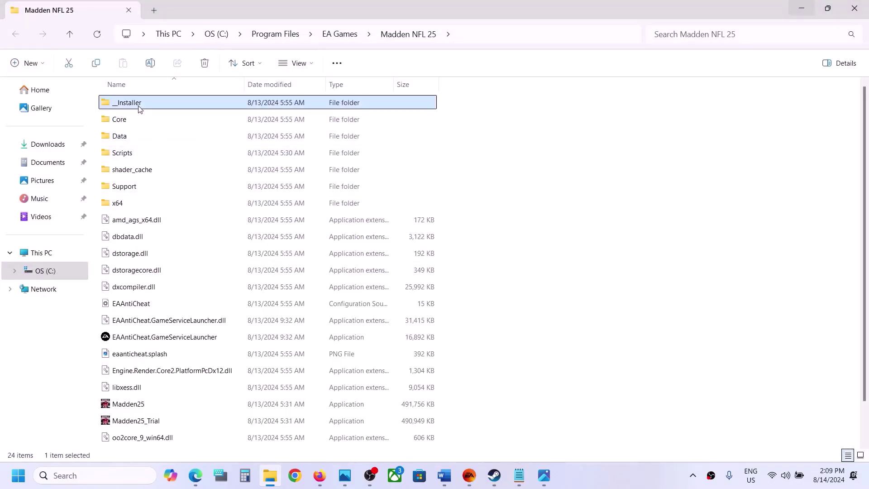
double_click(164, 105)
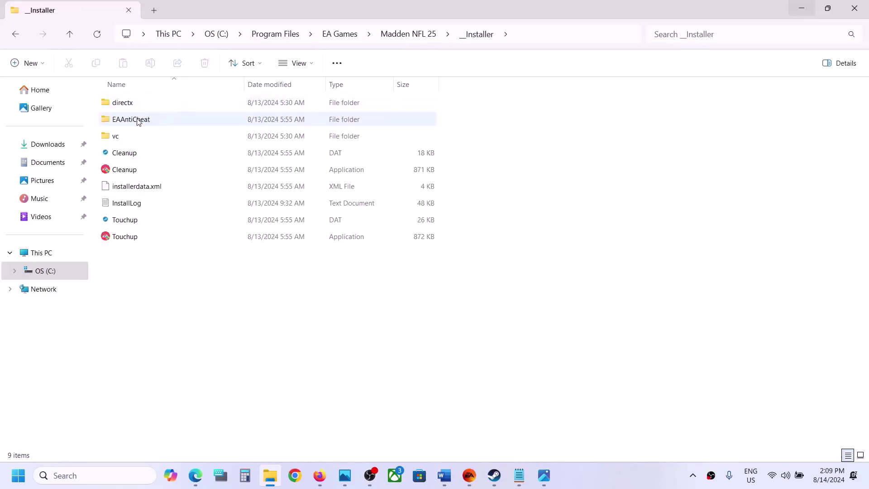
click(138, 120)
double_click(163, 123)
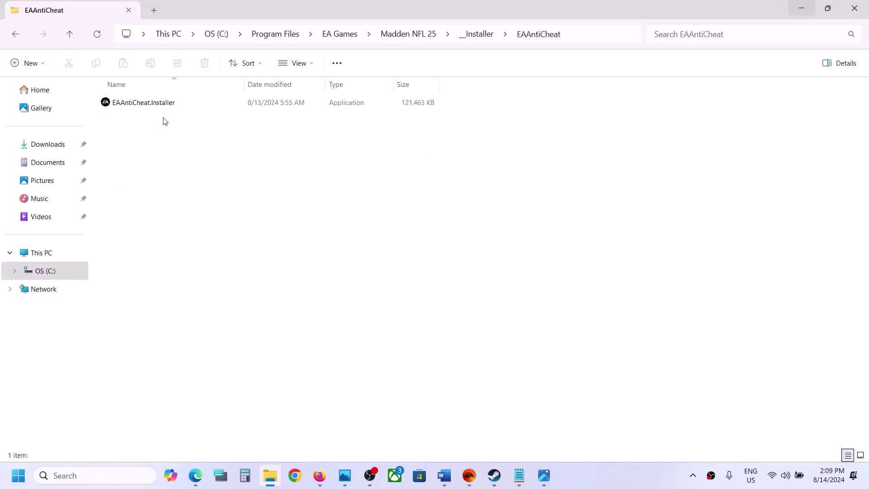
Launch EAAntiCheat.Installer and, after trying Madden 24, choose Madden 25 as the game
click(155, 109)
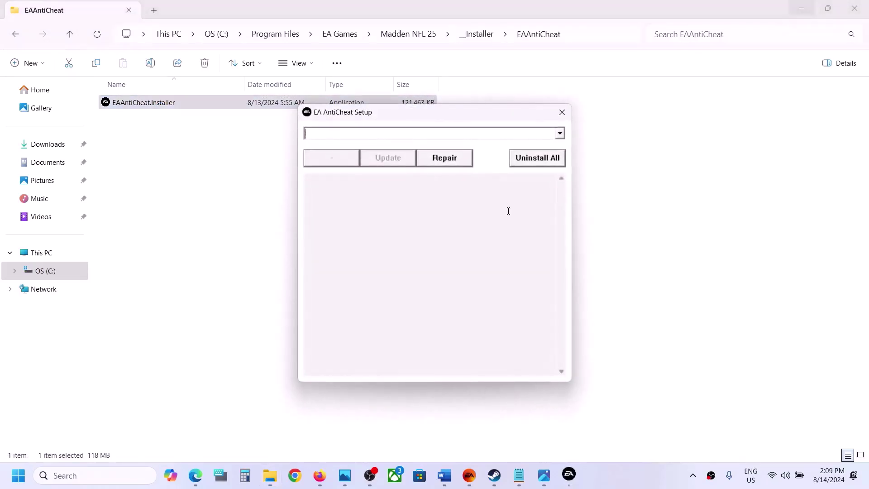
click(560, 134)
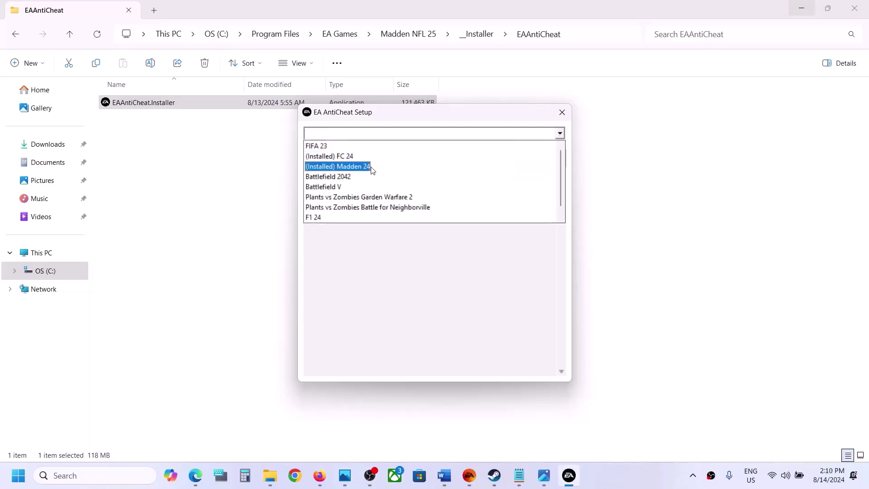
scroll(360, 190, down, 1)
scroll(360, 193, up, 1)
click(644, 484)
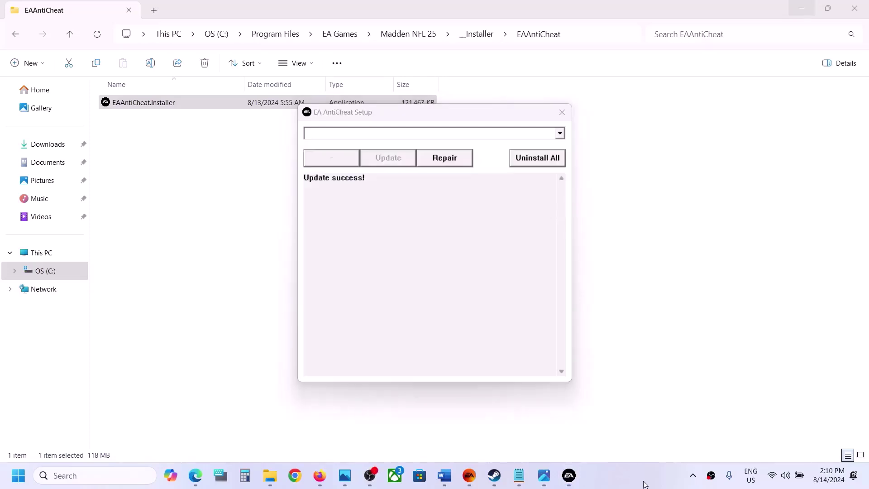
click(560, 133)
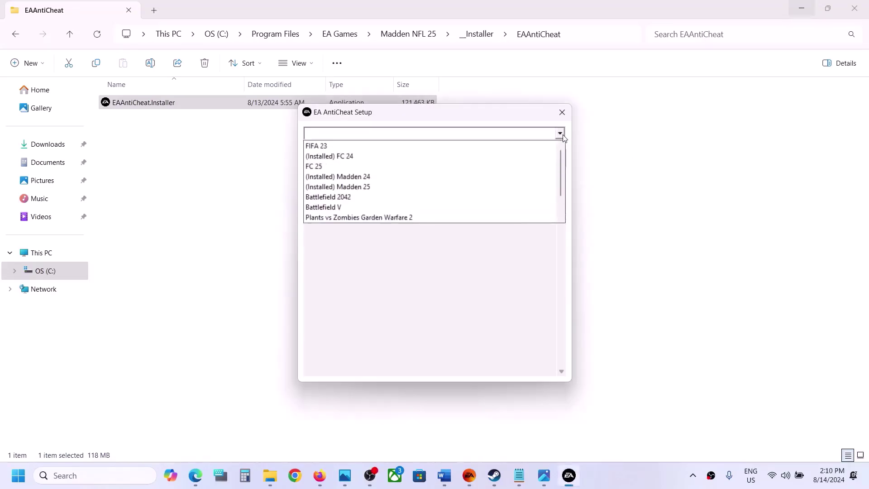
click(350, 177)
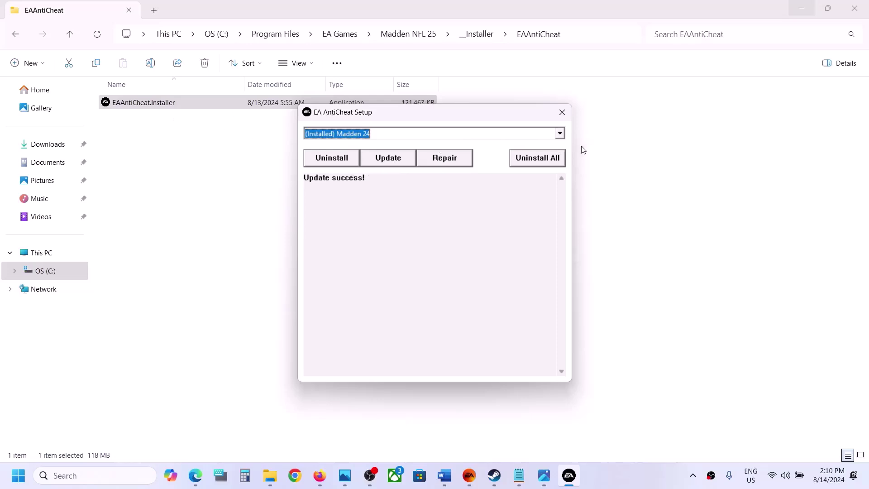
click(560, 133)
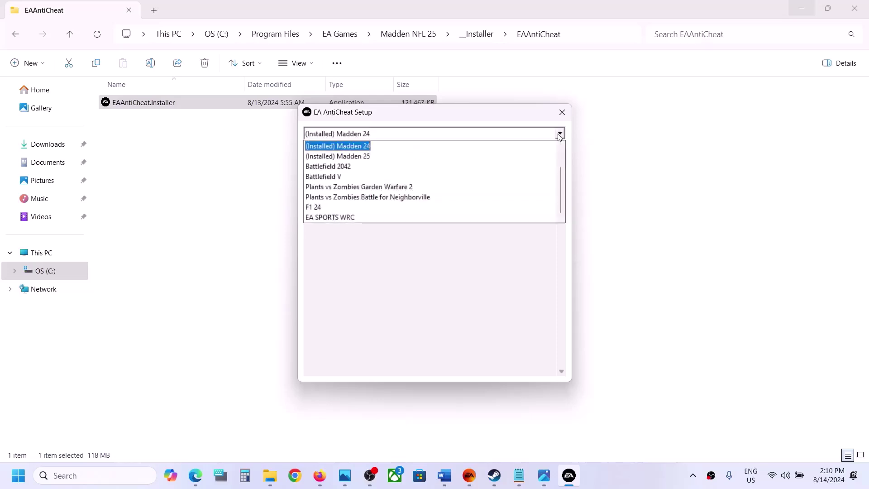
click(344, 156)
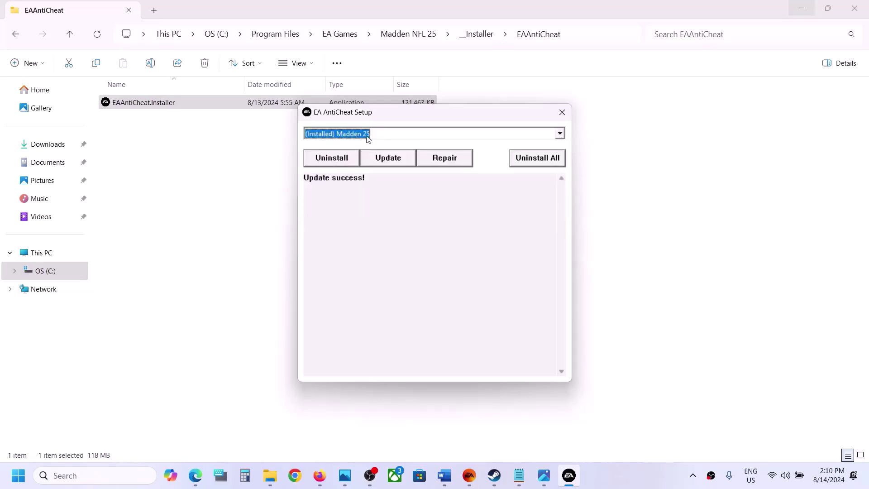
Run the Madden 25 update and confirm NoUpdateRequired and UpdateCheck success in the log
click(393, 164)
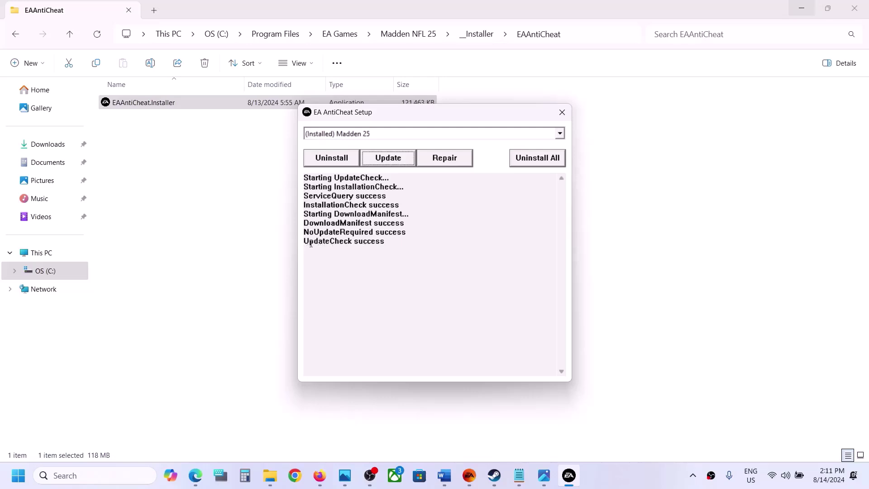
drag(311, 243, 390, 236)
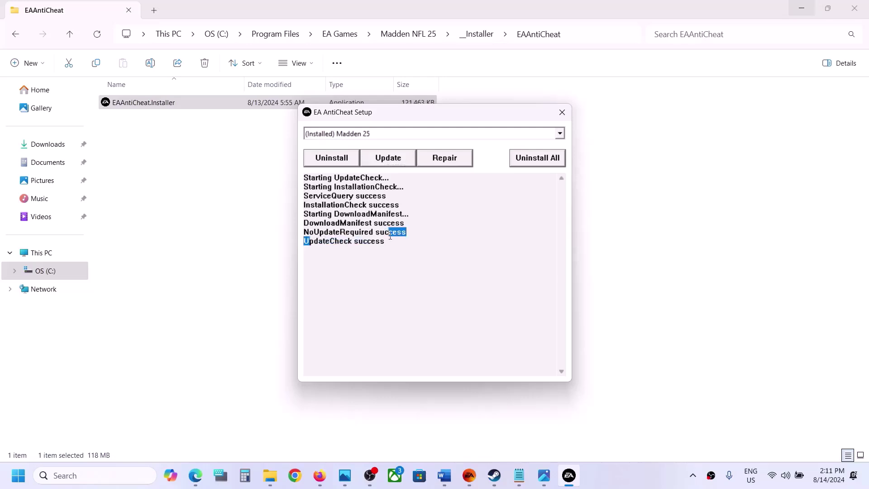
click(413, 240)
In the Word notes, highlight the Repair EA AntiCheat step heading
click(444, 475)
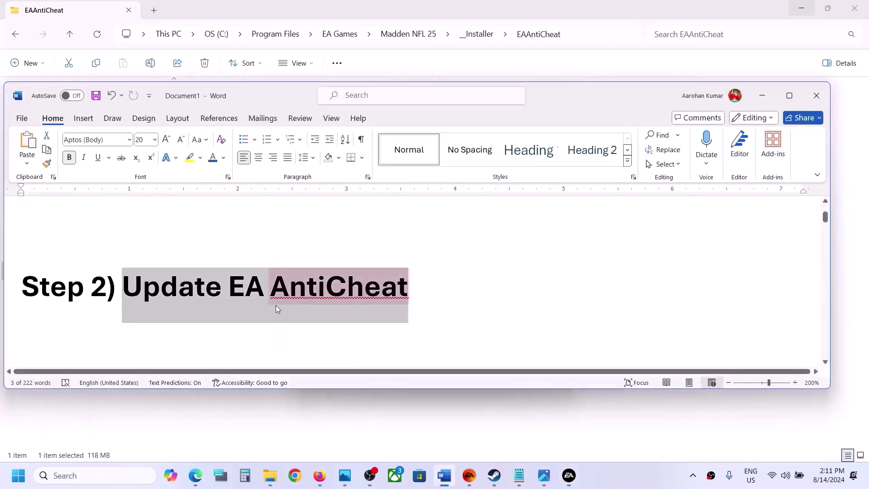
scroll(275, 305, down, 3)
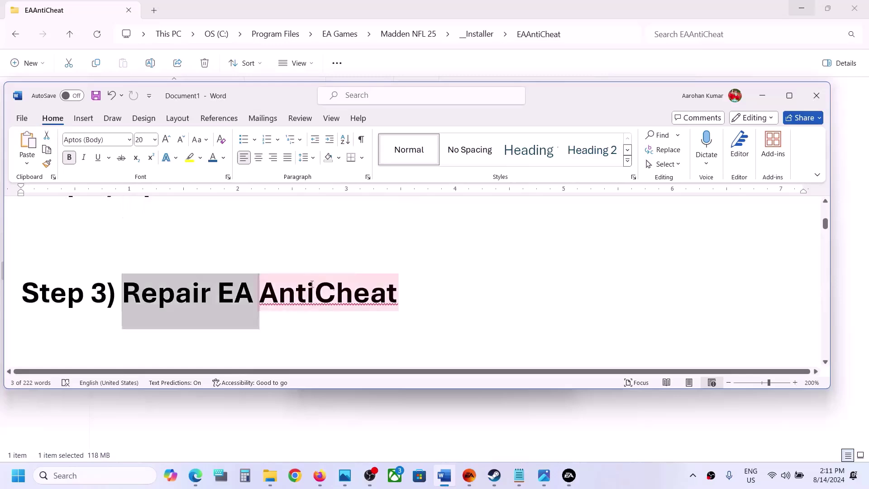
drag(312, 284, 397, 293)
Minimize Word, then close and reopen EA AntiCheat Setup
click(762, 95)
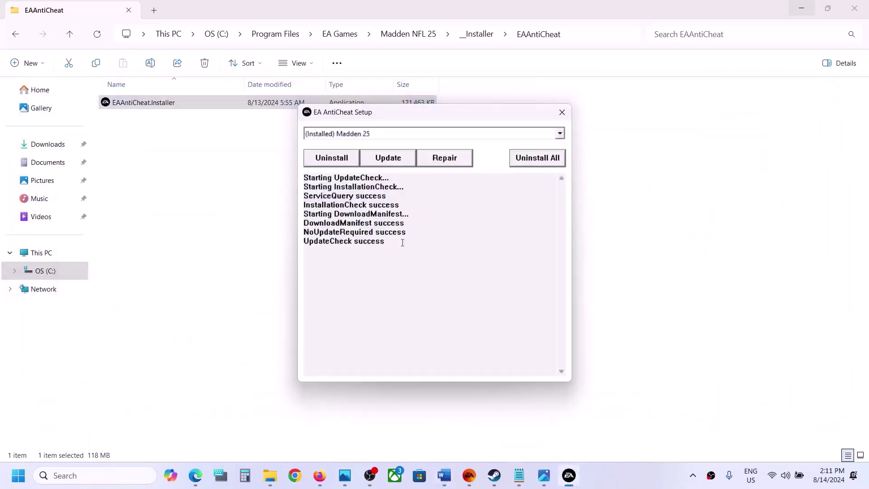
click(562, 112)
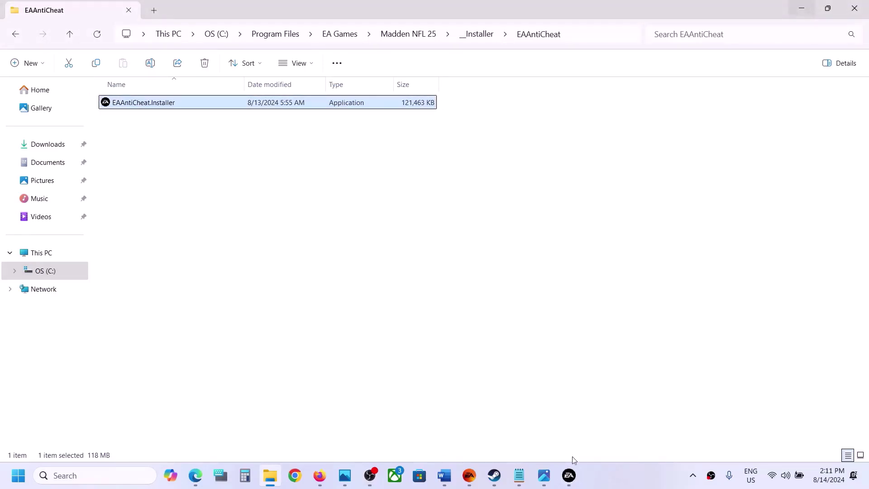
click(569, 474)
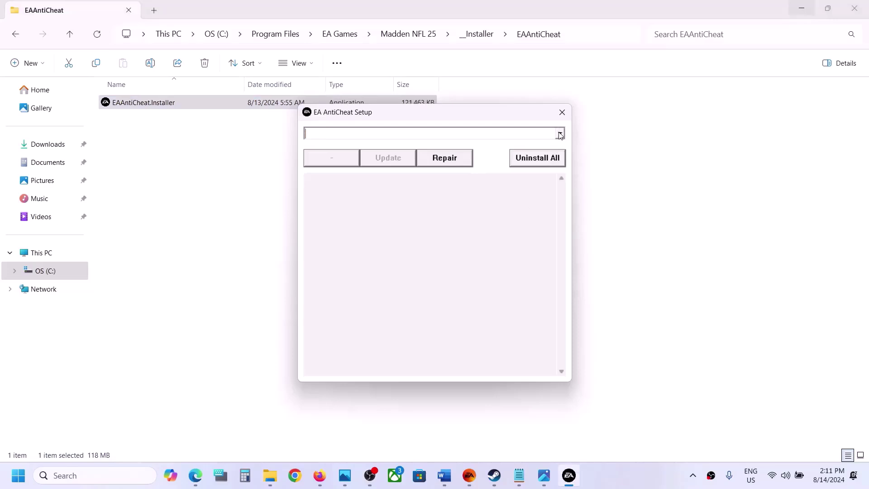
Update the anti-cheat for Madden 24 to Update success!, then select (Installed) Madden 25
click(561, 134)
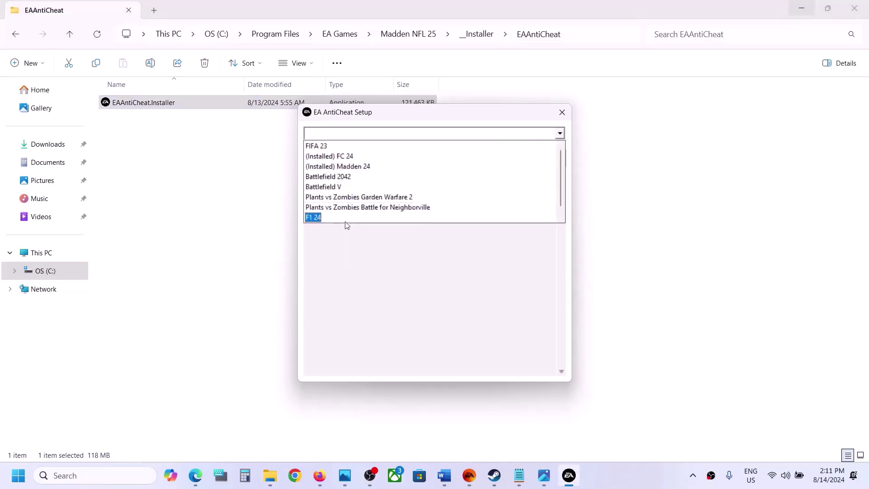
click(370, 167)
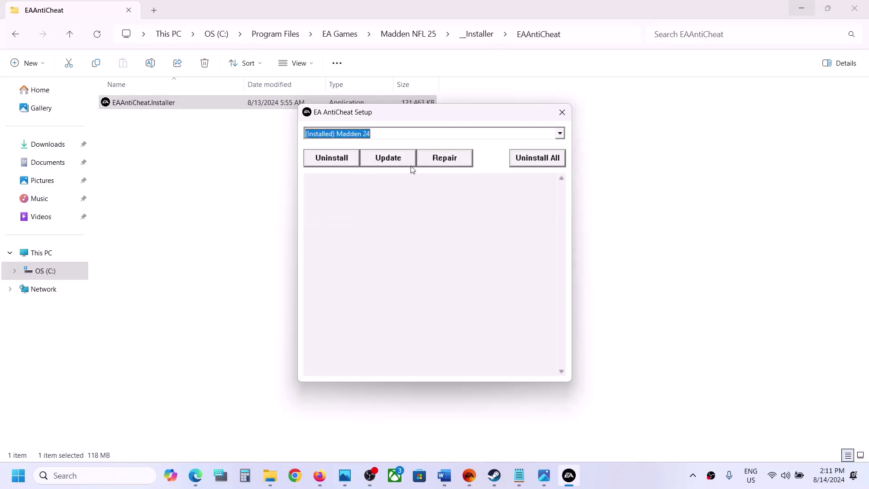
click(393, 165)
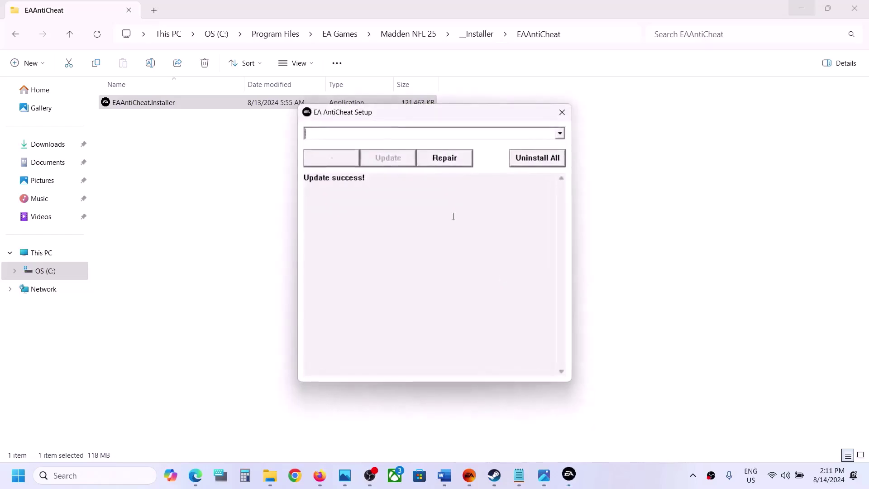
click(560, 134)
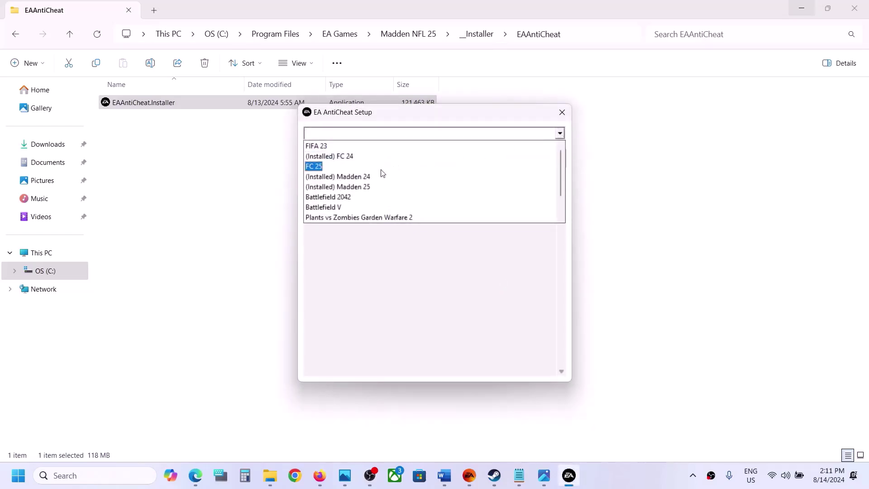
click(356, 187)
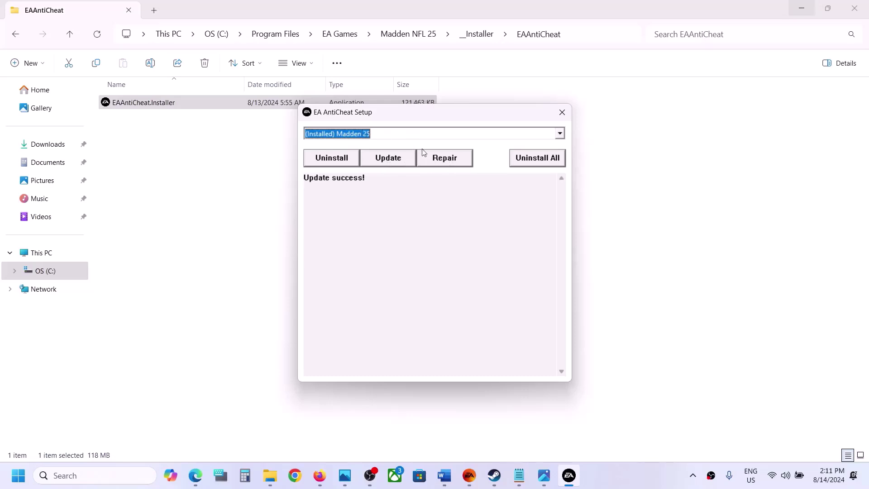
Start the Madden 25 repair and browse the folder picker to This PC > OS (C:)
click(439, 165)
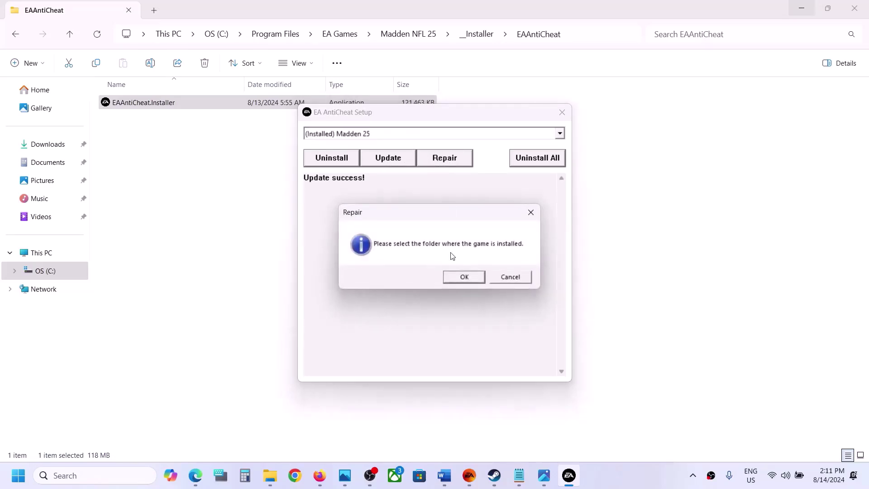
click(466, 277)
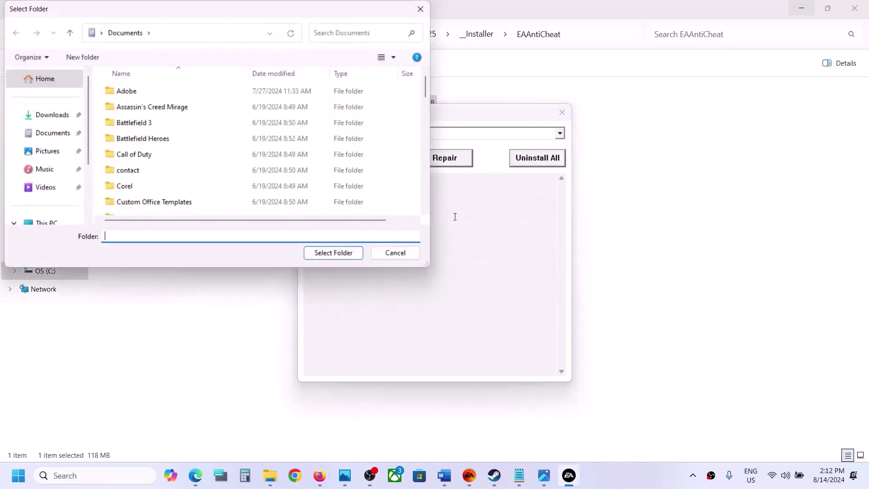
scroll(73, 148, down, 2)
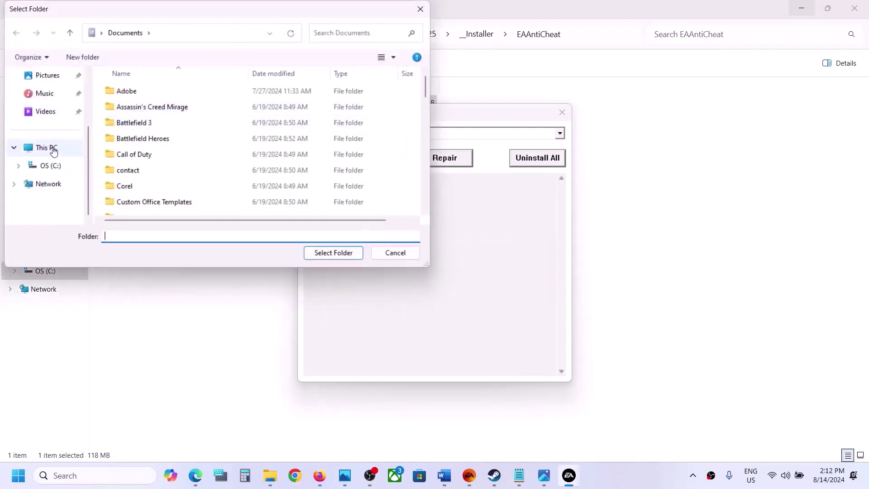
click(49, 148)
double_click(183, 111)
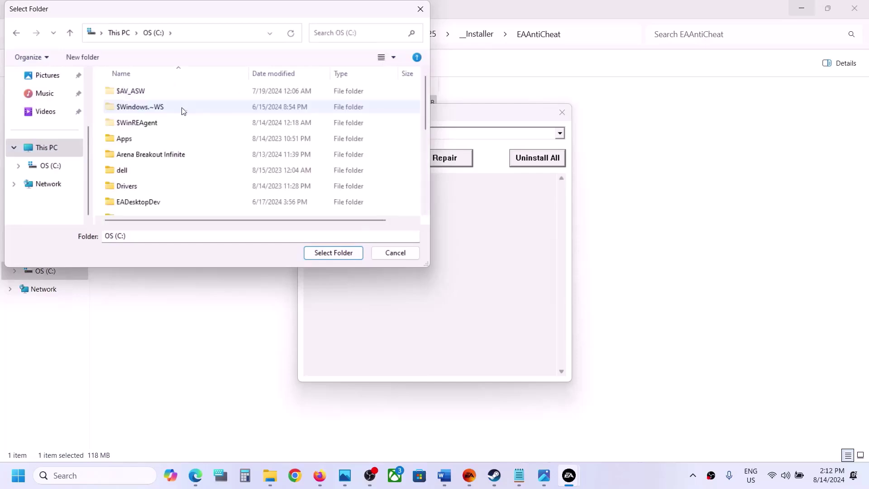
scroll(179, 156, down, 2)
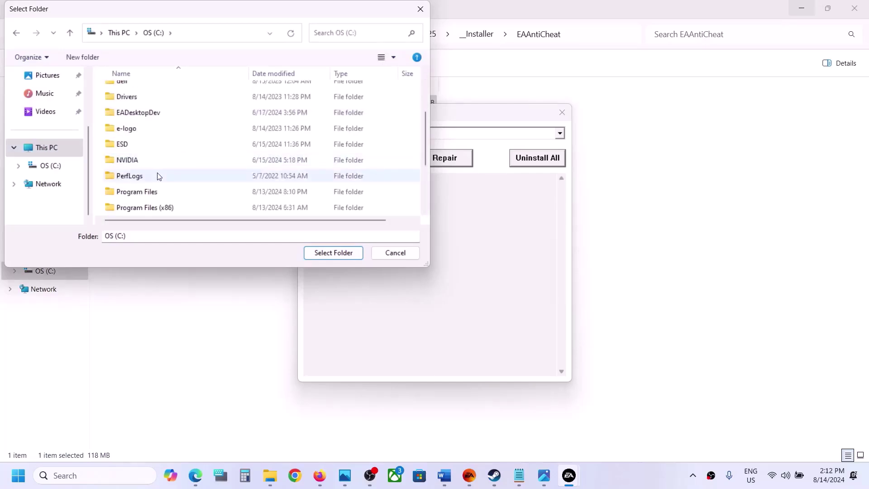
scroll(148, 199, down, 1)
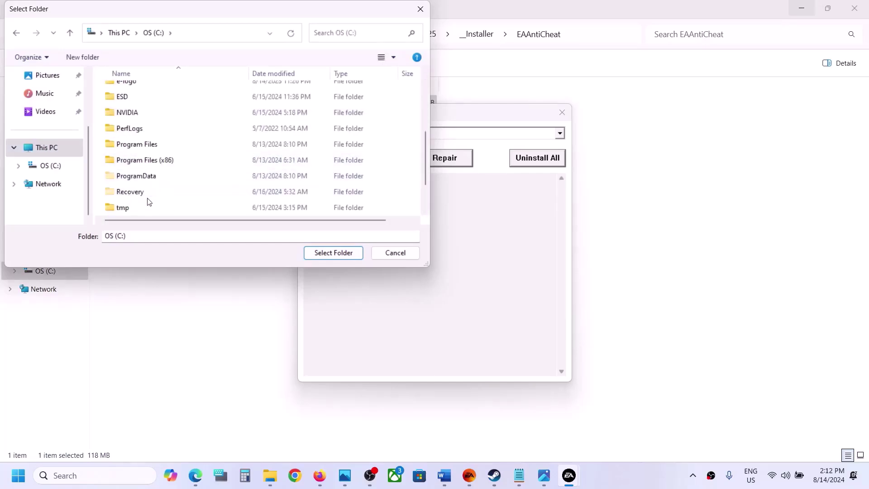
Select C:\Program Files\EA Games\Madden NFL 25 as the game folder, then close setup after Install success
double_click(149, 145)
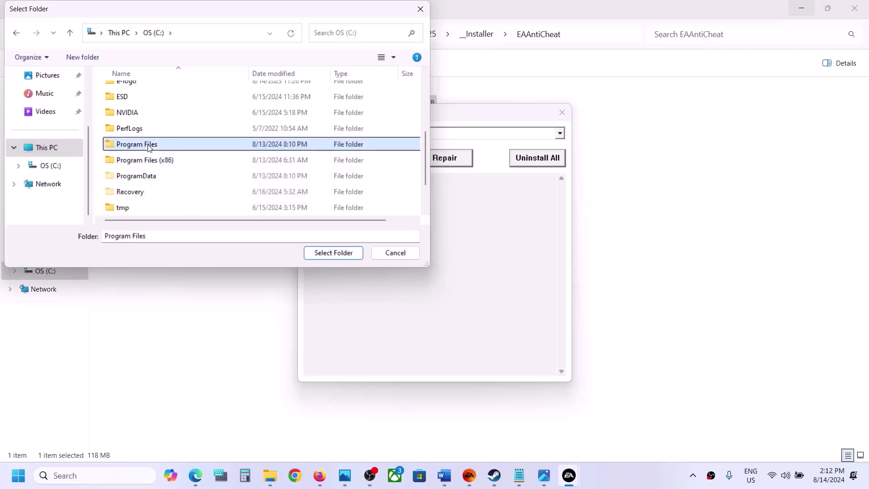
scroll(149, 145, down, 4)
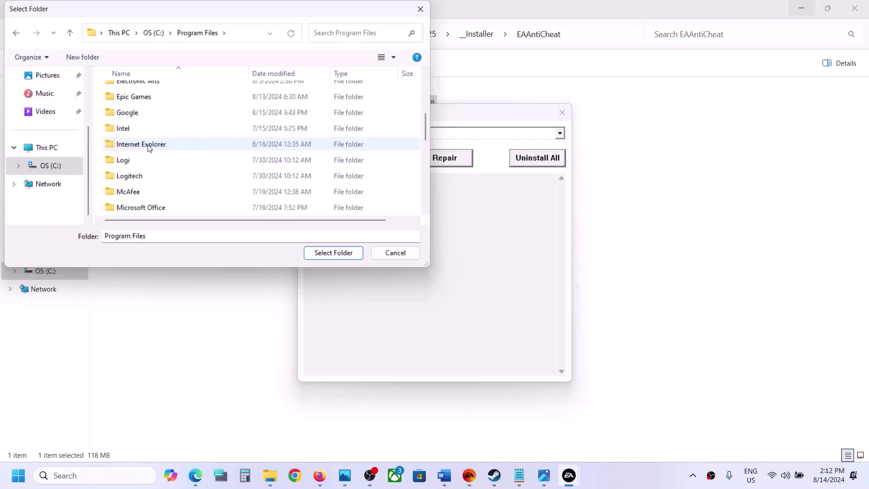
scroll(151, 143, up, 1)
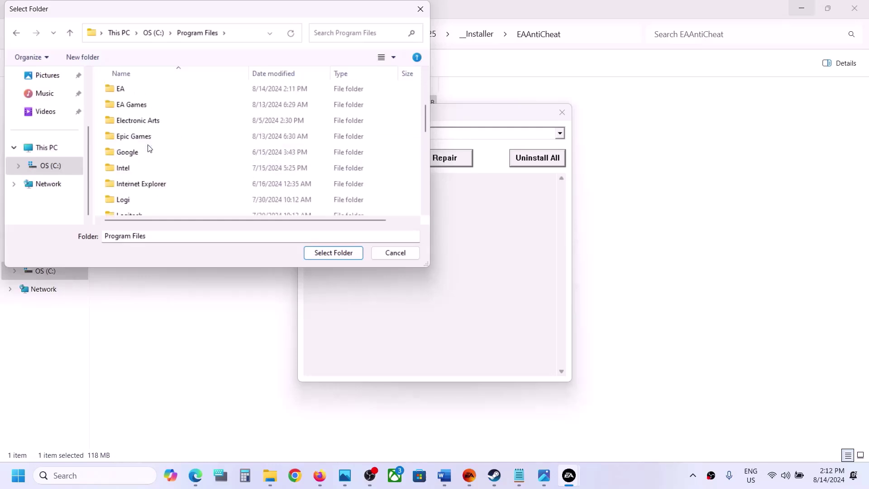
double_click(132, 105)
double_click(167, 96)
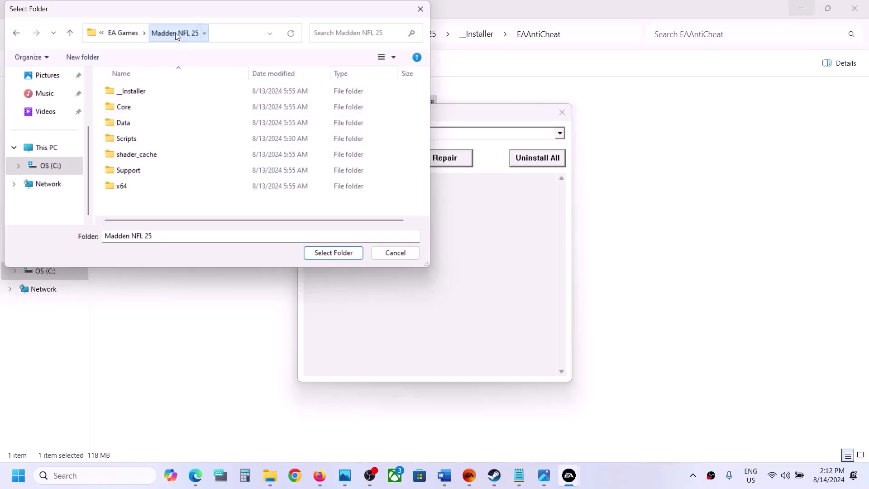
click(69, 35)
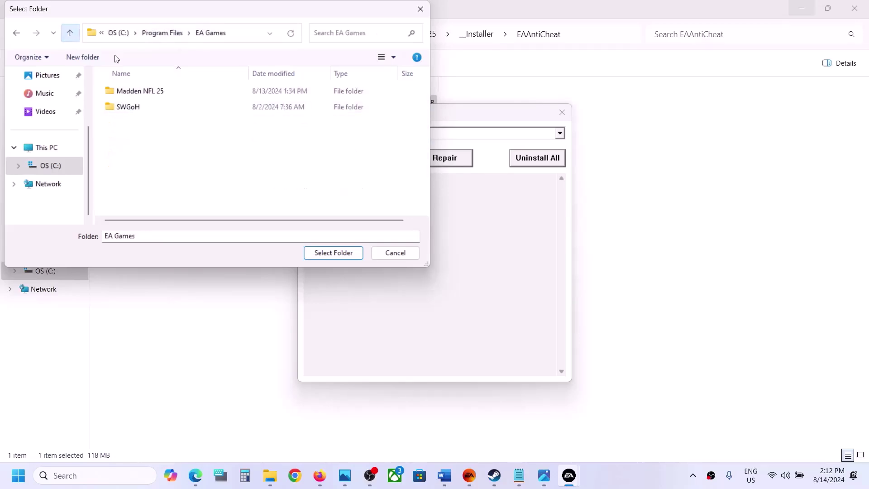
click(136, 91)
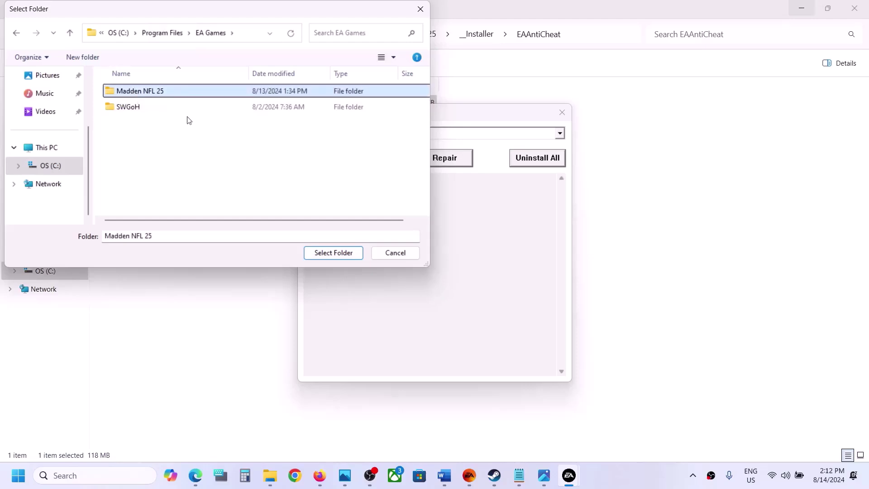
click(319, 255)
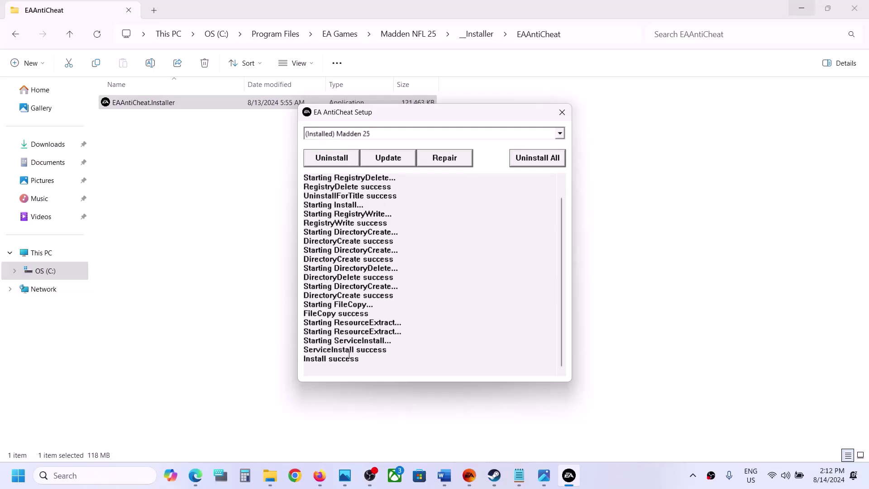
click(561, 113)
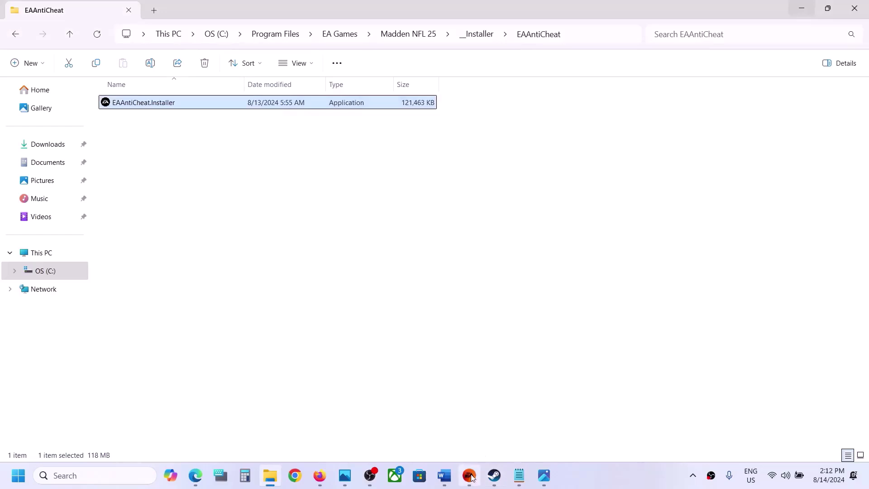
mouse_move(471, 478)
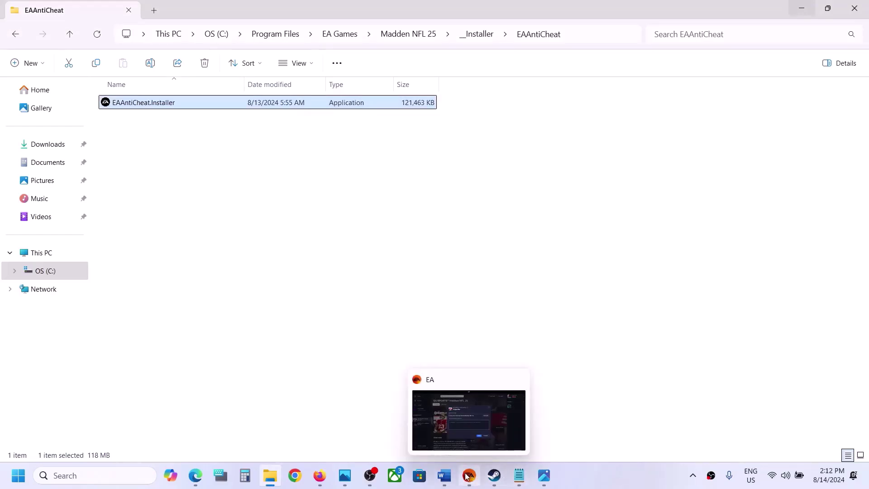
click(444, 475)
scroll(402, 288, down, 2)
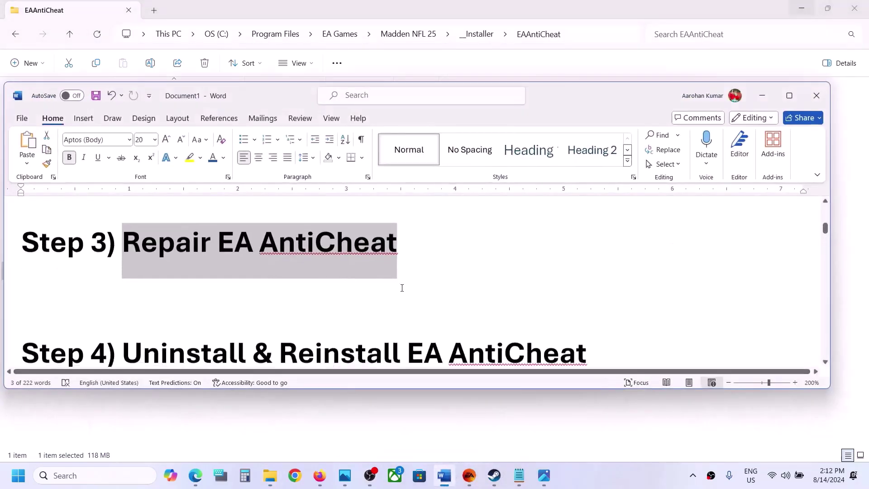
drag(239, 286, 538, 267)
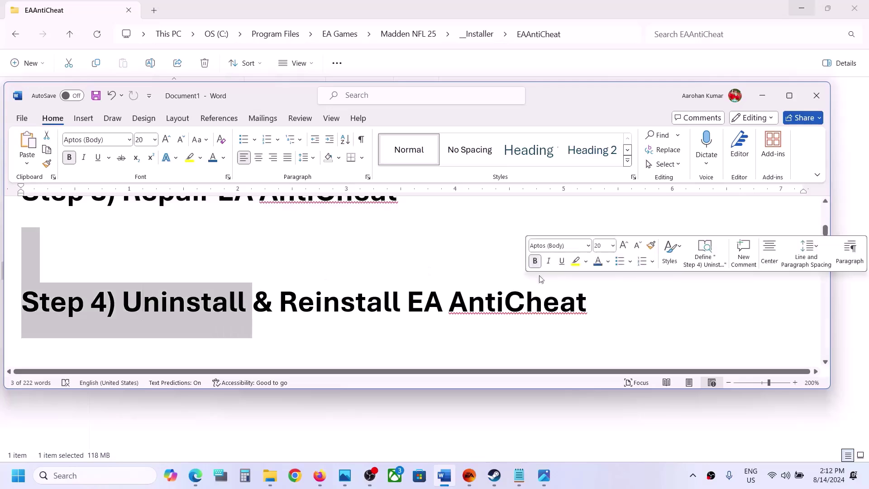
click(762, 95)
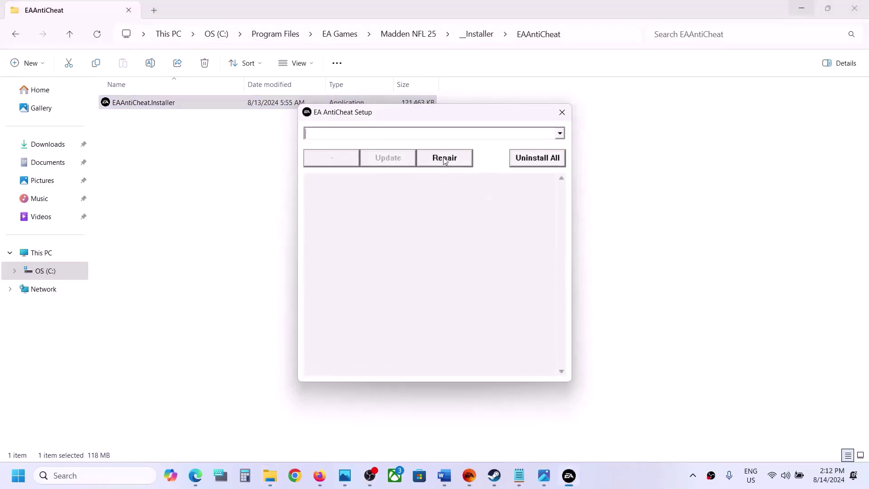
Update Madden 24's anti-cheat to Update success!, then switch the game to (Installed) Madden 25
click(560, 133)
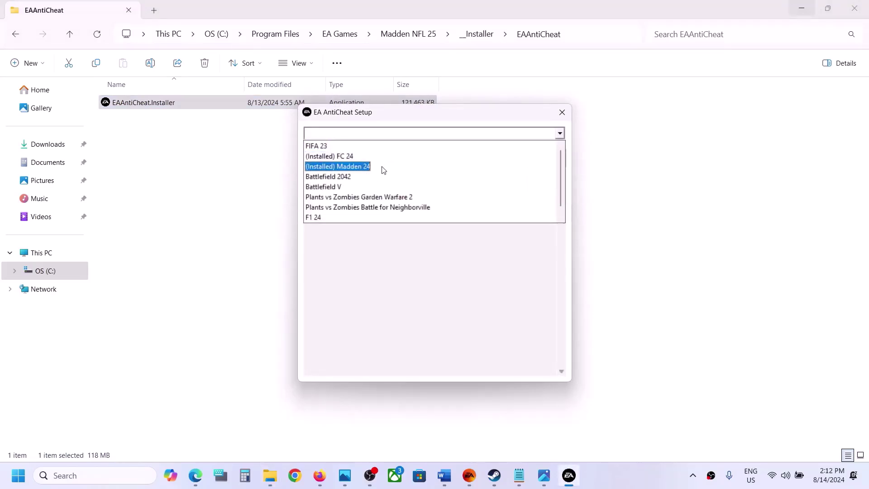
click(374, 170)
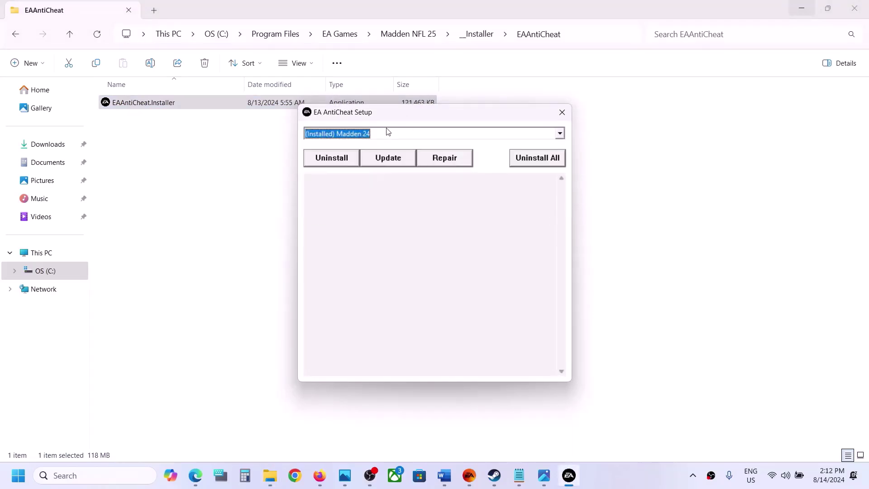
click(397, 164)
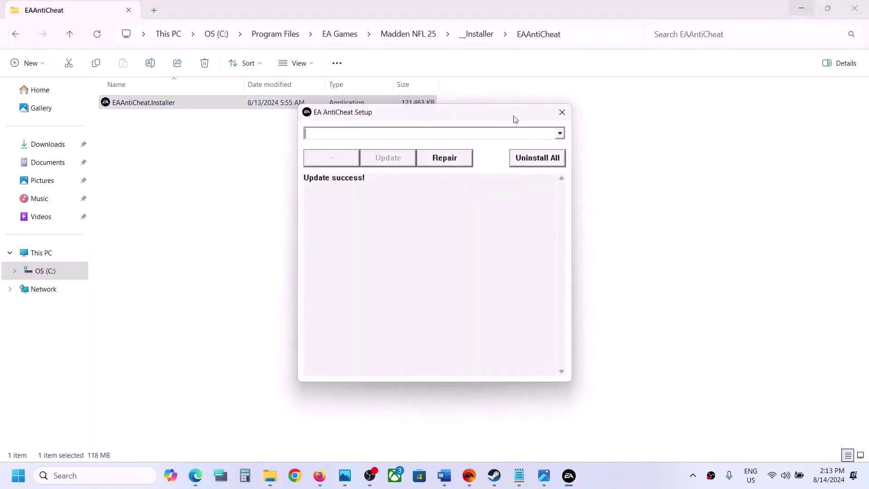
click(559, 138)
click(351, 186)
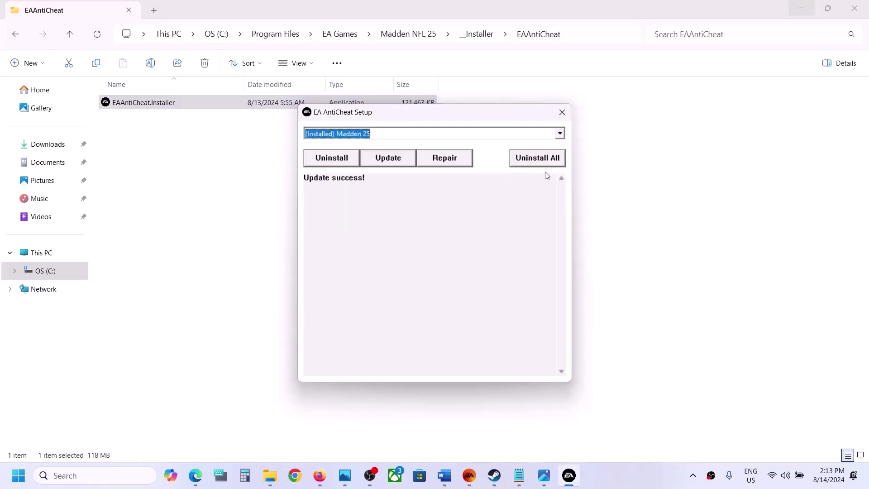
Uninstall then reinstall Madden 25's anti-cheat, highlighting UninstallForTitle success and Install success in the log
click(521, 184)
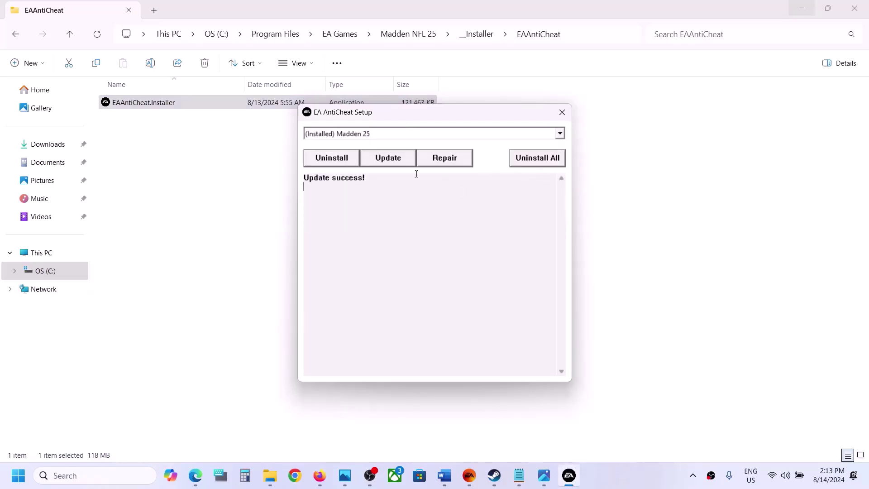
click(340, 159)
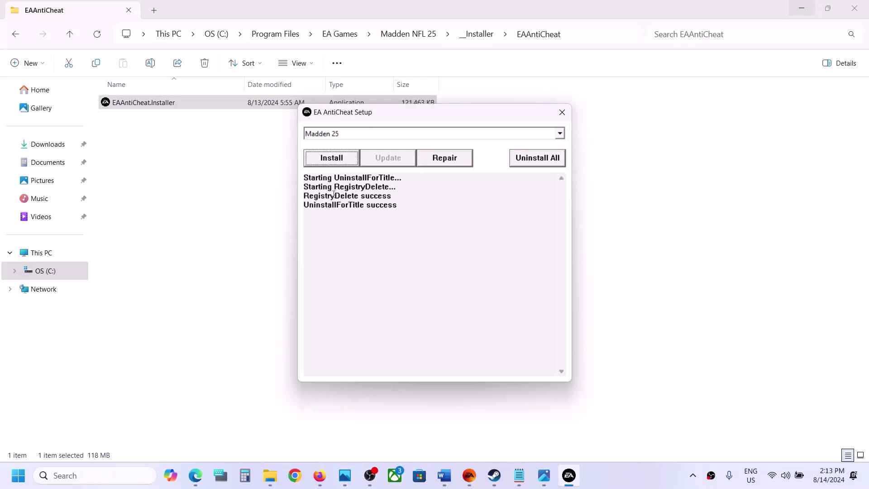
drag(309, 208, 398, 206)
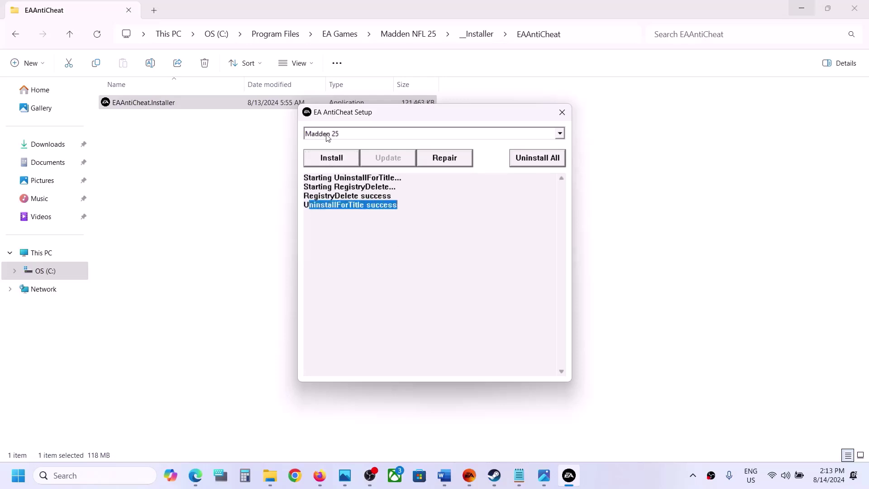
click(327, 158)
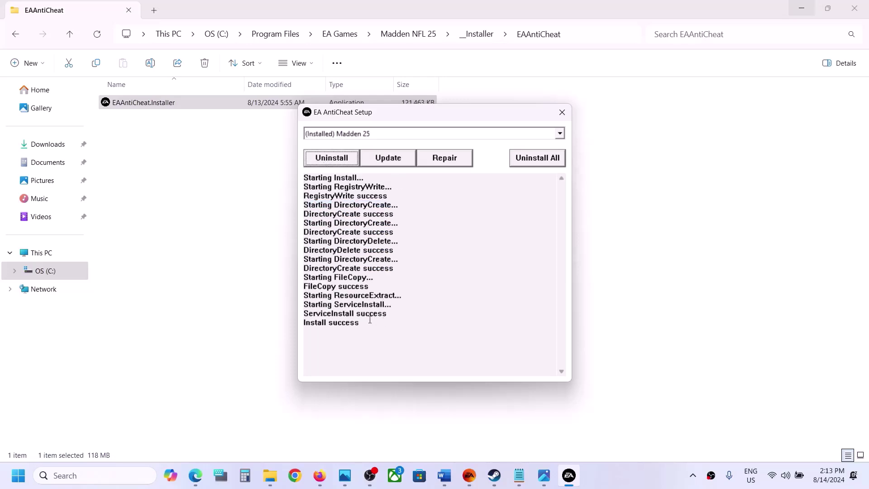
drag(369, 319, 305, 323)
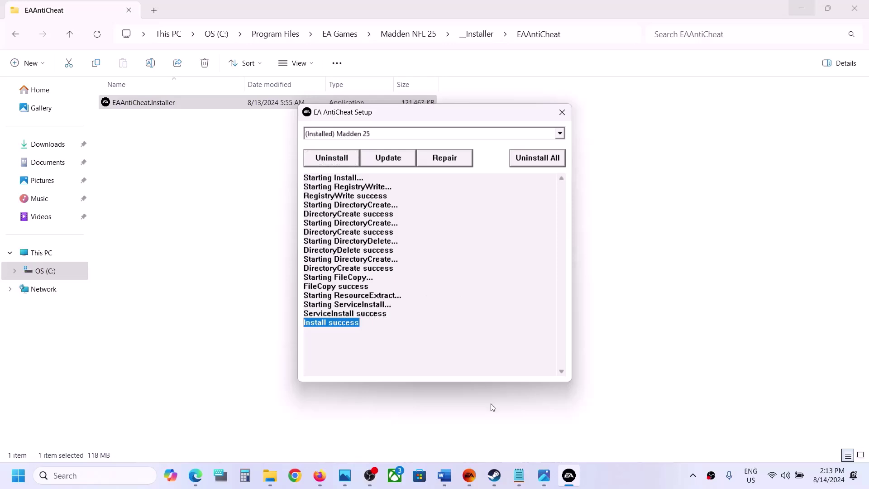
Glance over the Word notes, then minimize Word to return to setup
click(443, 476)
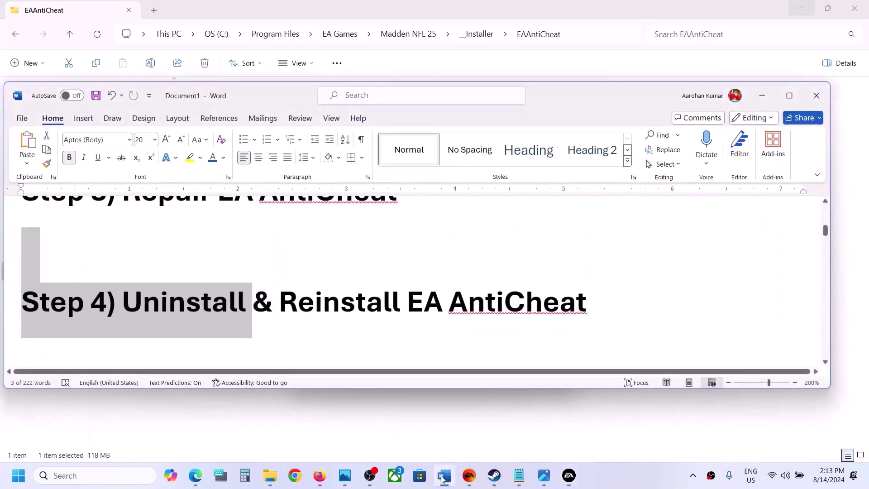
scroll(349, 285, down, 1)
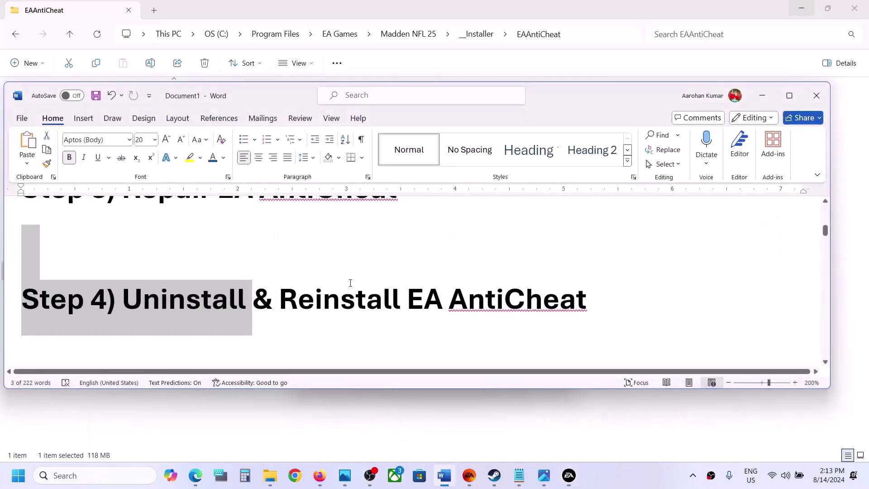
click(764, 95)
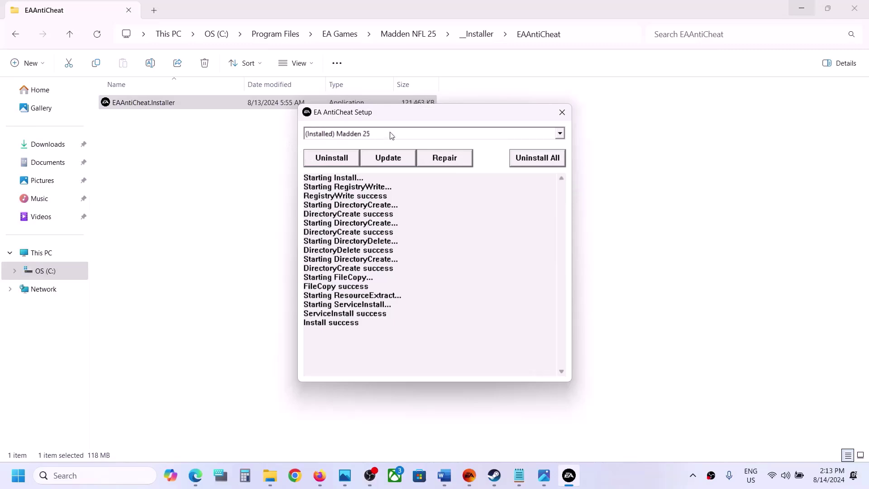
Keep (Installed) Madden 25 selected, uninstall its anti-cheat to UninstallForTitle success, and close setup
click(356, 136)
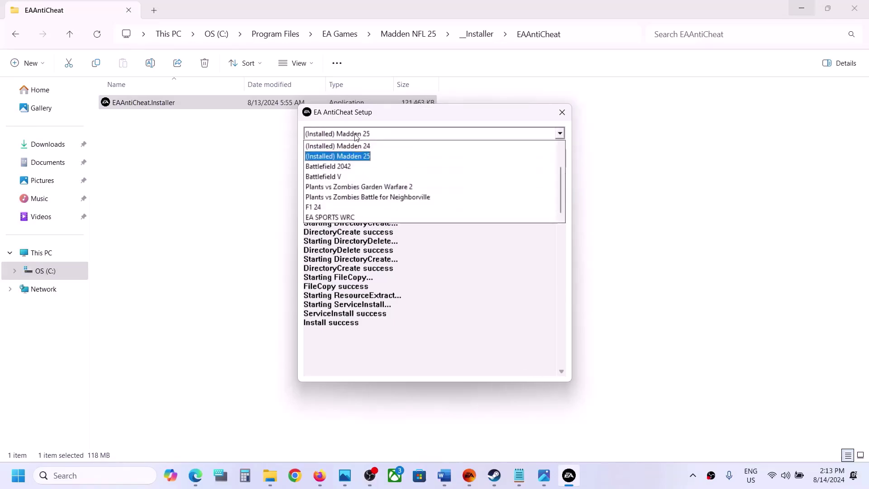
click(358, 157)
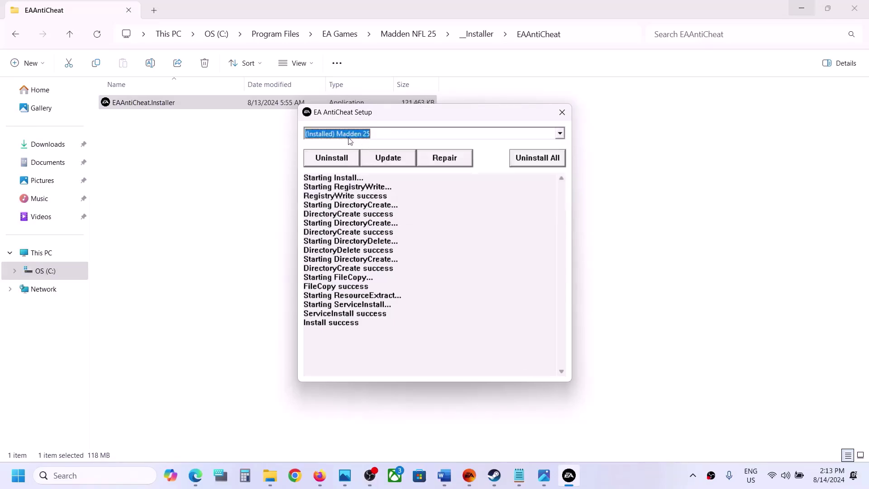
click(331, 161)
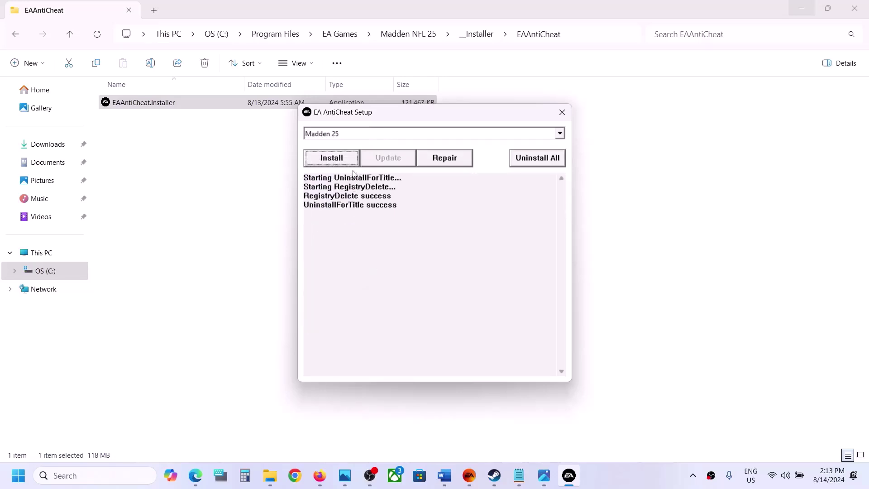
click(562, 112)
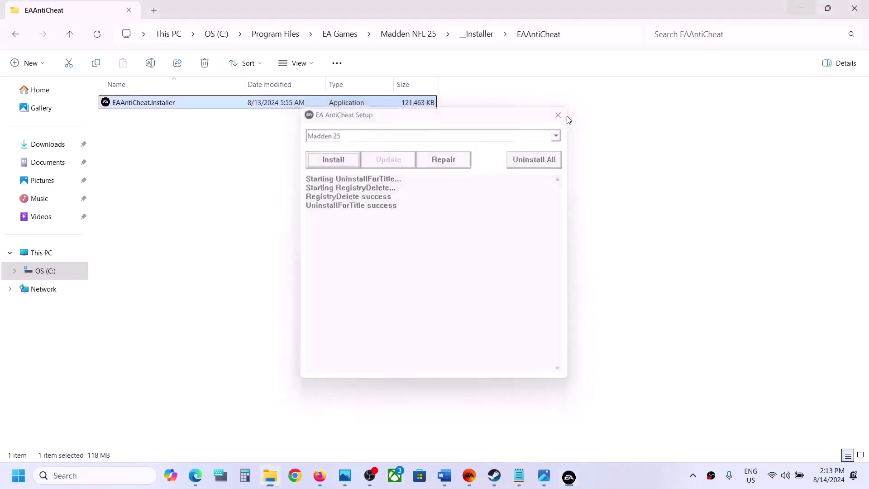
Bring the EA app forward, cancel the Madden NFL 25 Properties unchanged, and start the game with PLAY
mouse_move(469, 475)
click(475, 417)
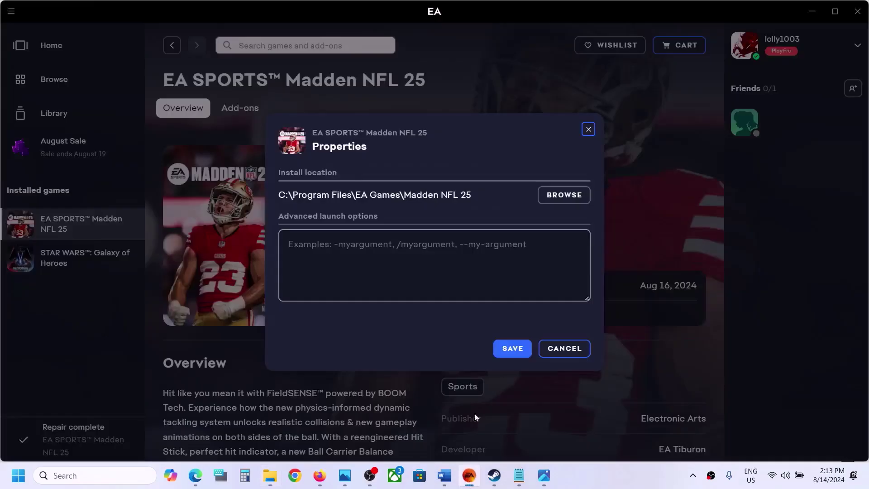
click(563, 349)
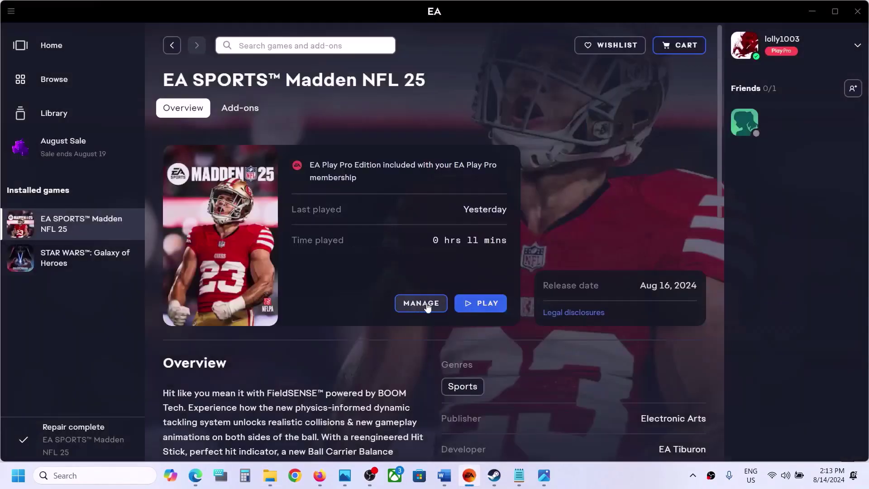
click(475, 302)
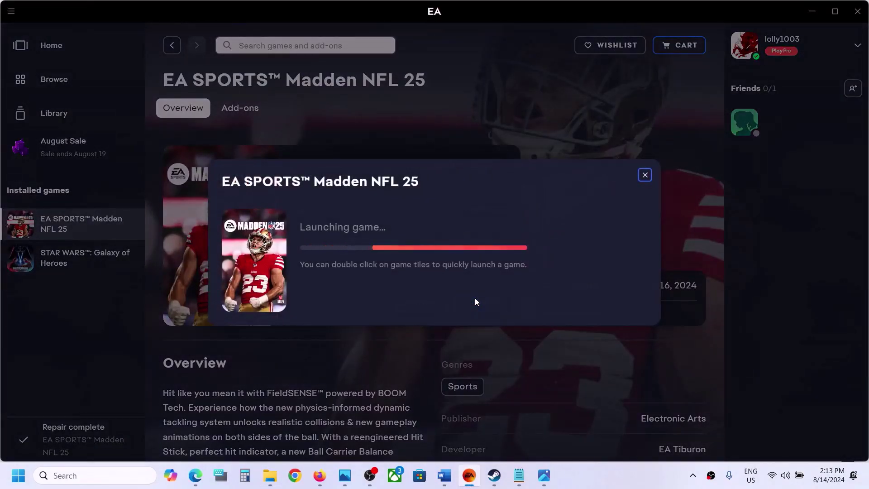